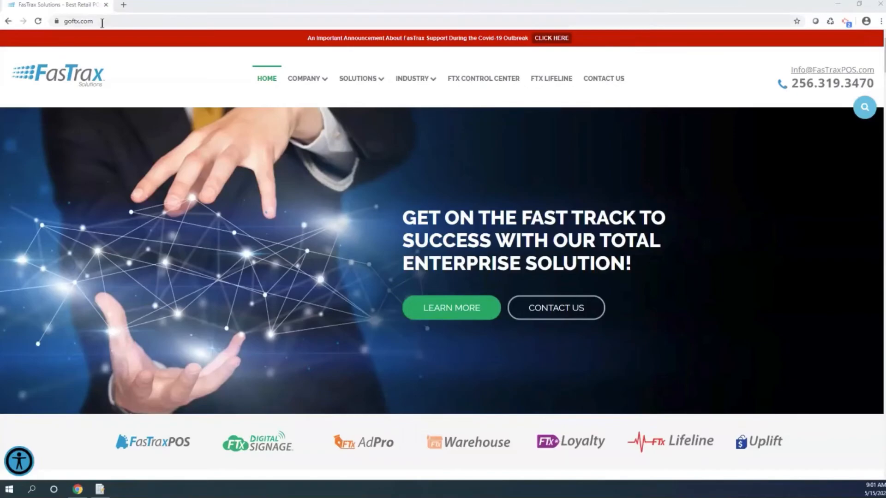
# - Open the Weekly Training Webinars page through FTX Lifeline and browse the listed webinar topics
pyautogui.click(86, 26)
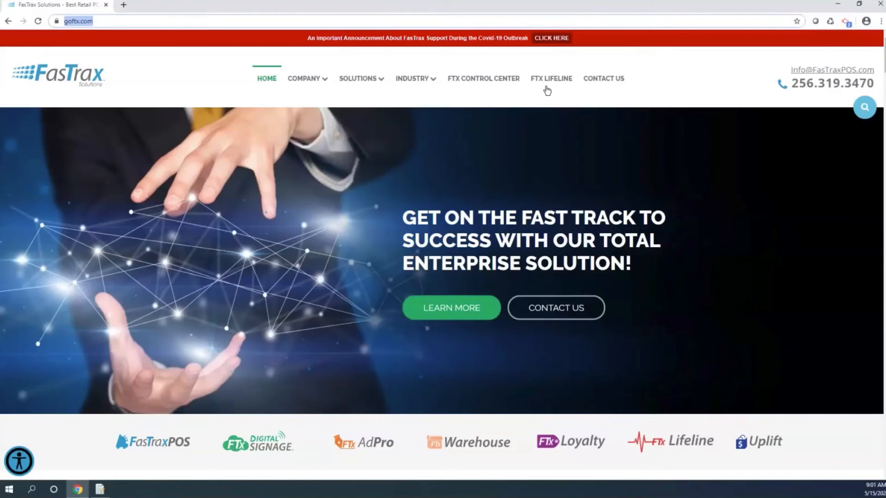
pyautogui.click(556, 84)
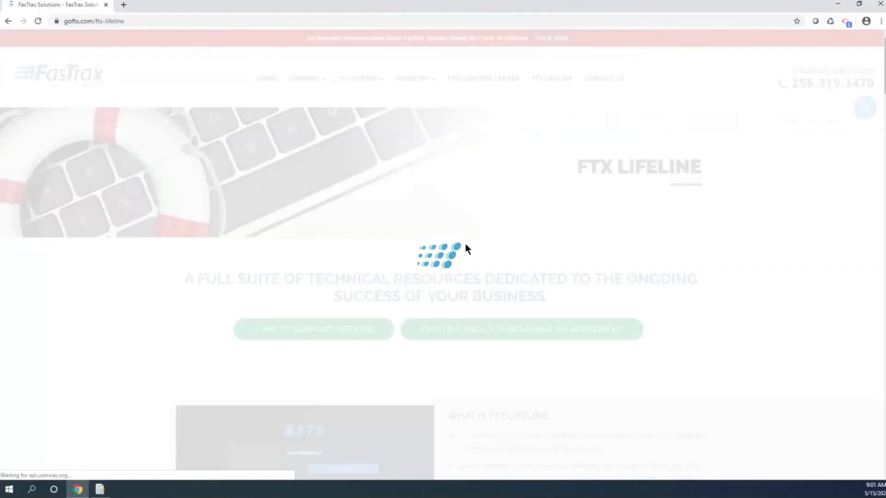
pyautogui.scroll(-10, 457, 274)
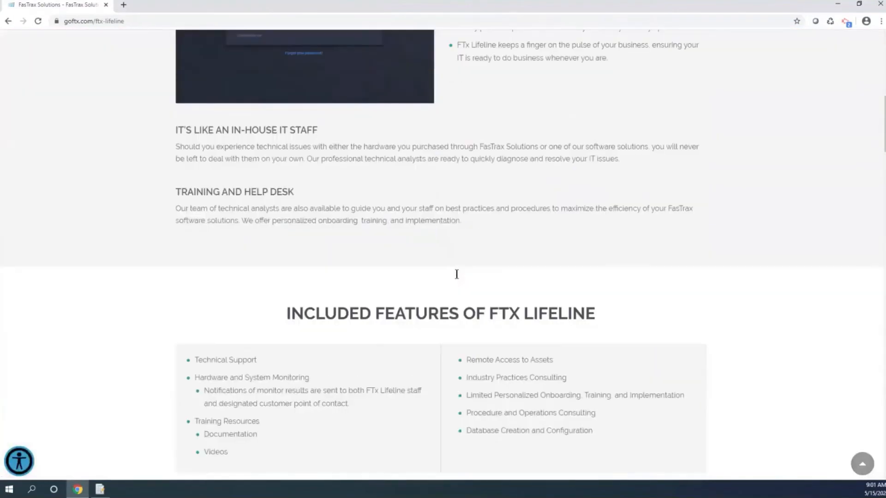
pyautogui.scroll(-3, 456, 274)
pyautogui.scroll(-10, 457, 274)
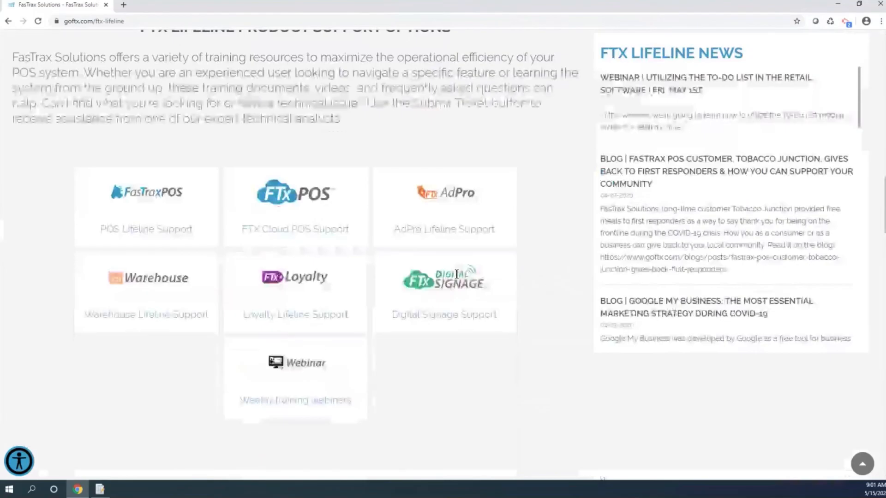
pyautogui.click(296, 376)
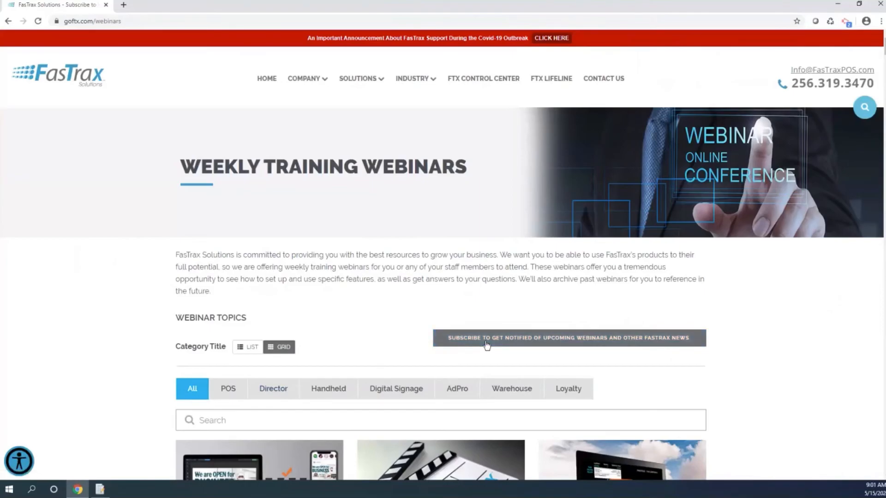
pyautogui.scroll(-6, 487, 344)
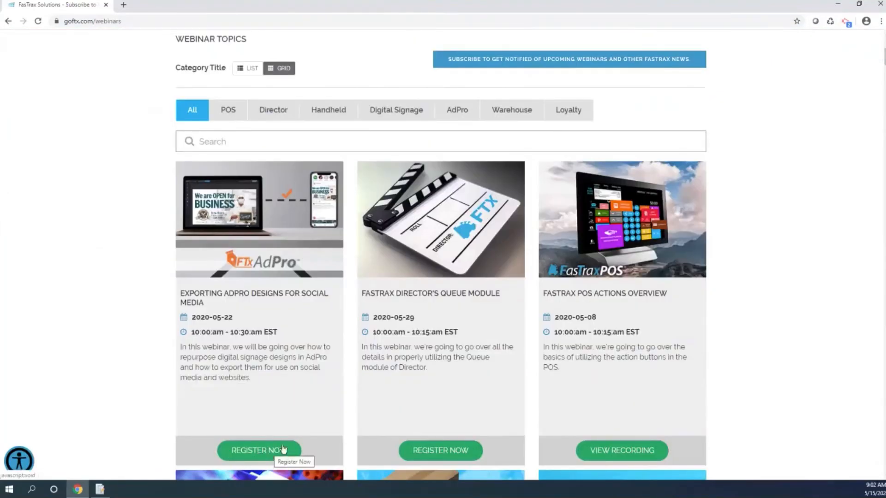
pyautogui.scroll(-3, 447, 390)
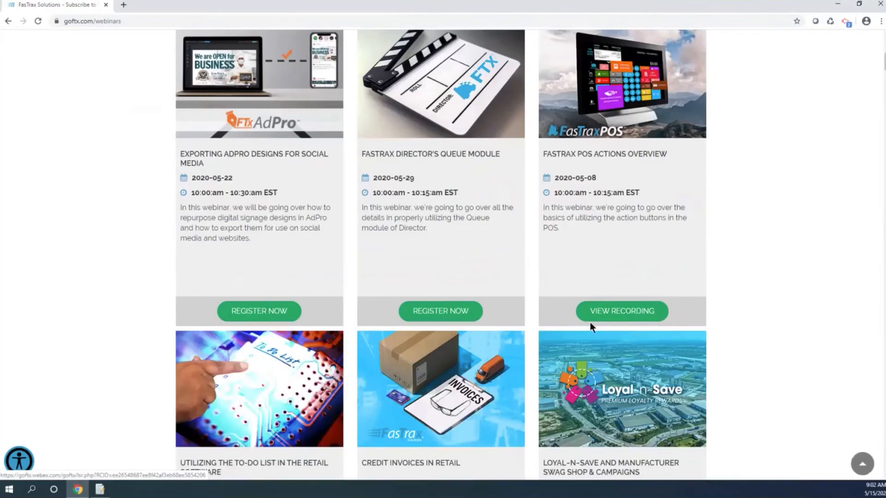
# - Switch to FasTrax Warehouse and open the Default User login for editing in the maintenance logins
pyautogui.click(103, 492)
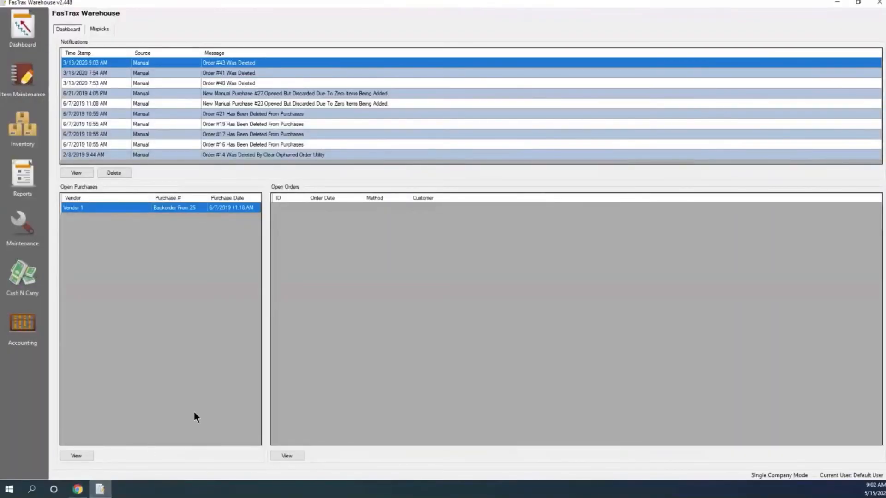
pyautogui.click(30, 231)
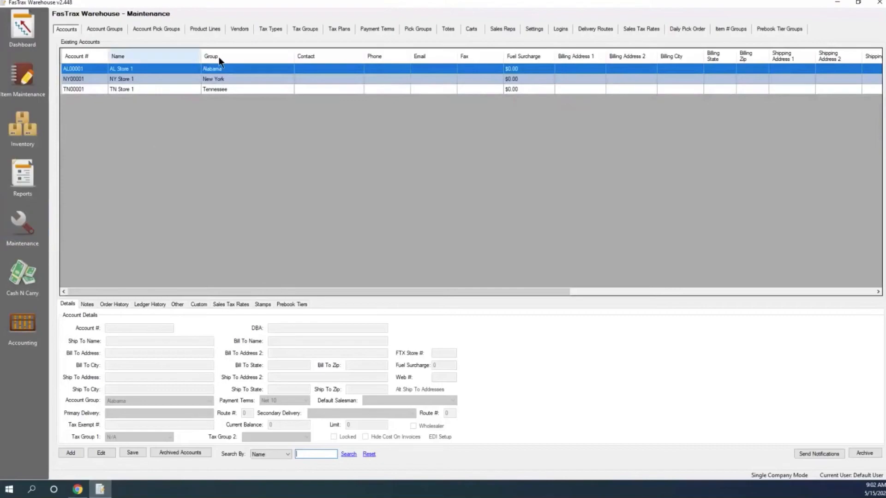
pyautogui.click(561, 29)
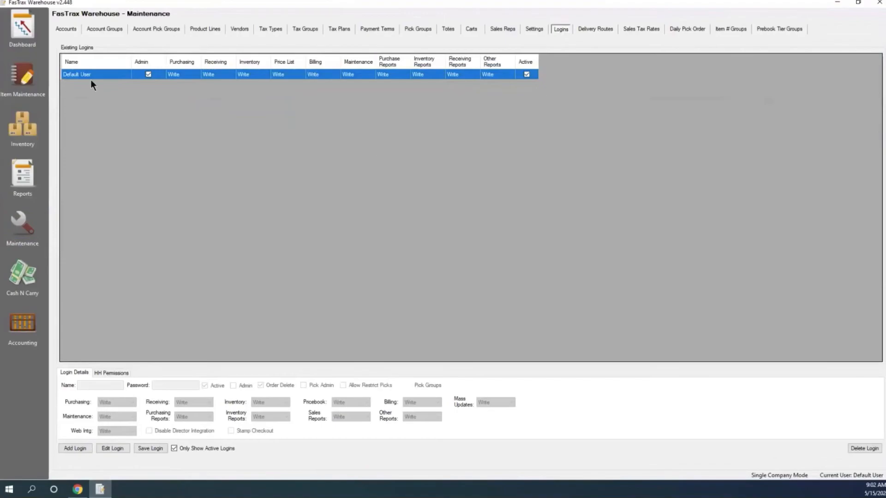
pyautogui.click(104, 449)
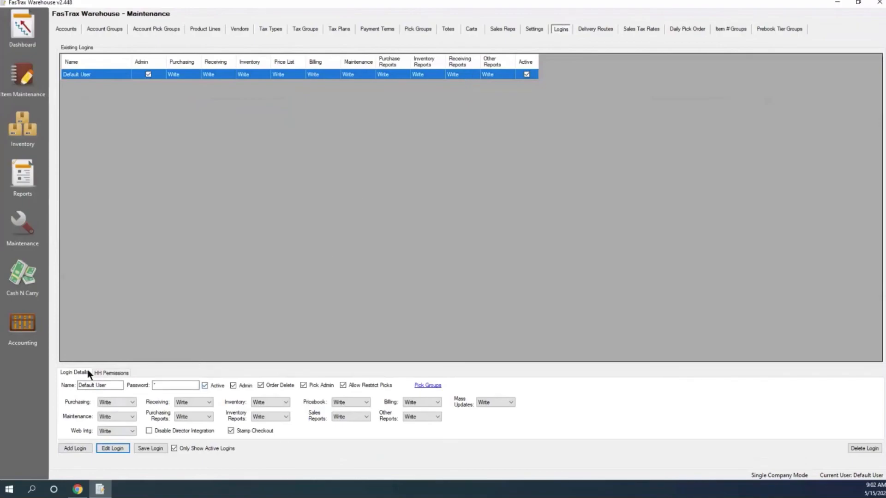
pyautogui.moveTo(109, 387); pyautogui.dragTo(70, 388)
pyautogui.click(172, 386)
# - Open the Default User's pick group permissions, uncheck all four groups and check them again
pyautogui.click(435, 389)
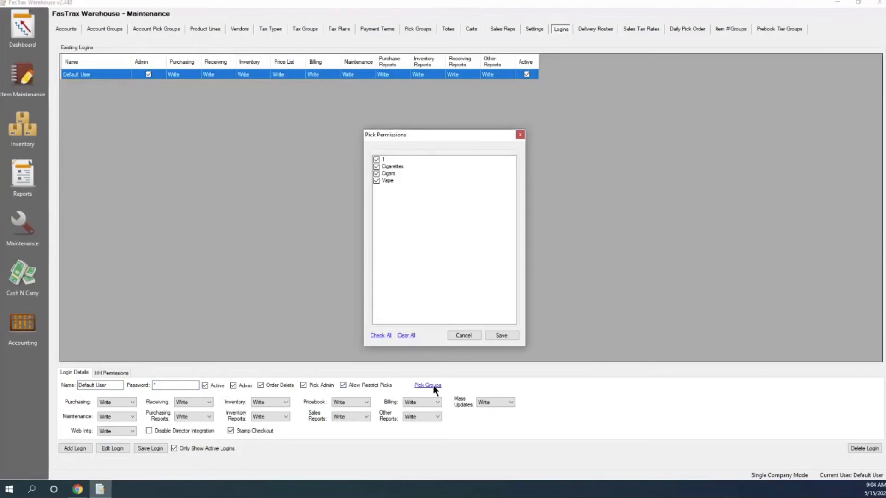
pyautogui.click(377, 159)
pyautogui.click(377, 167)
pyautogui.click(376, 173)
pyautogui.click(377, 181)
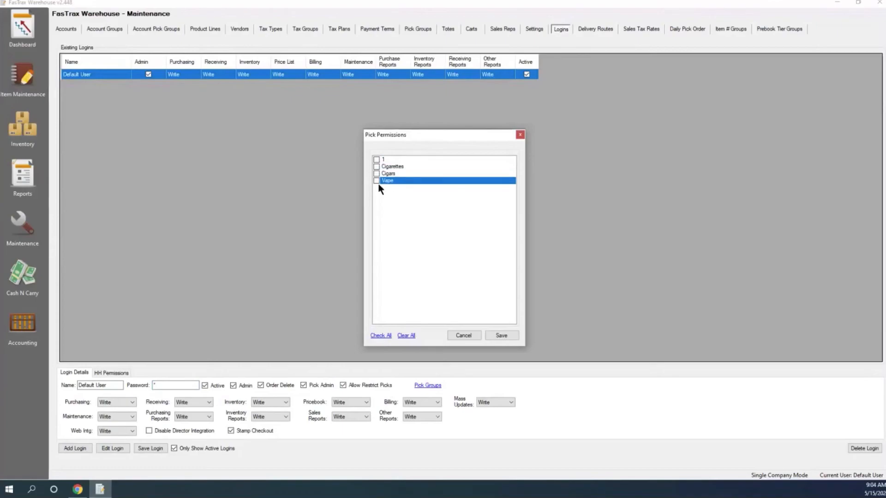
pyautogui.click(377, 173)
pyautogui.click(377, 166)
pyautogui.click(377, 160)
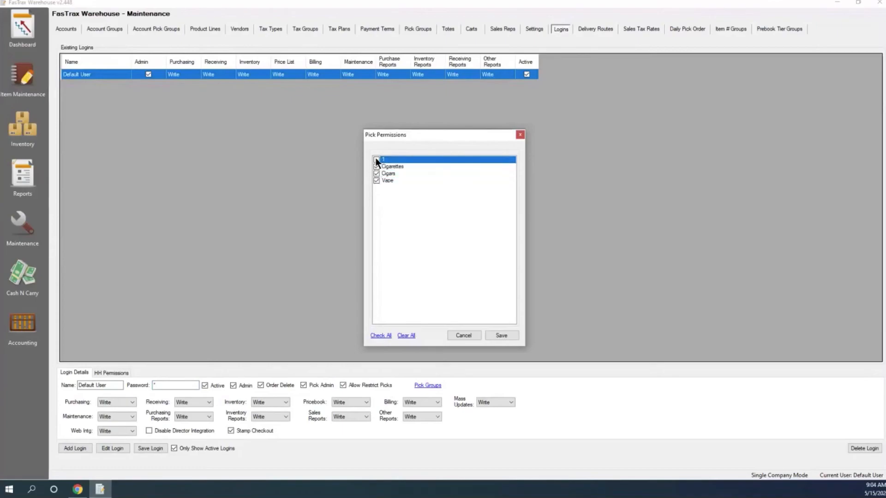
# - Try limiting the Default User's pick permissions to Cigarettes only, and cancel the changes
pyautogui.click(393, 160)
pyautogui.click(377, 161)
pyautogui.click(376, 174)
pyautogui.click(376, 181)
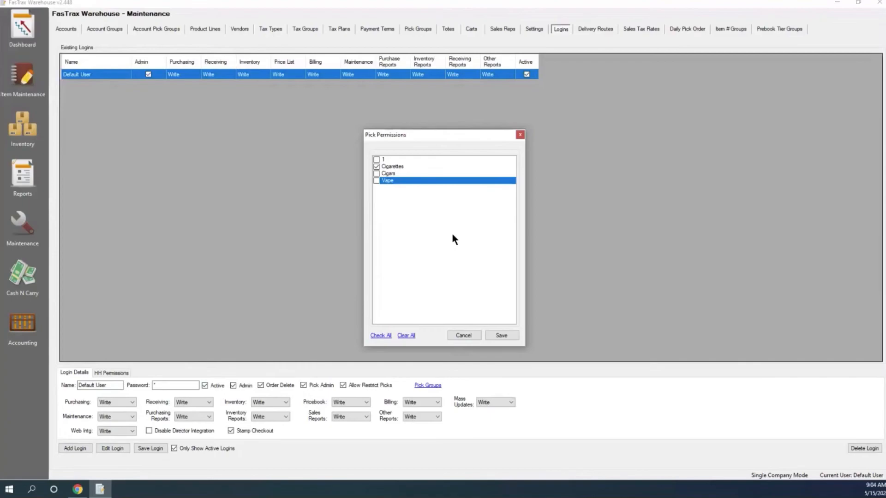
pyautogui.click(464, 336)
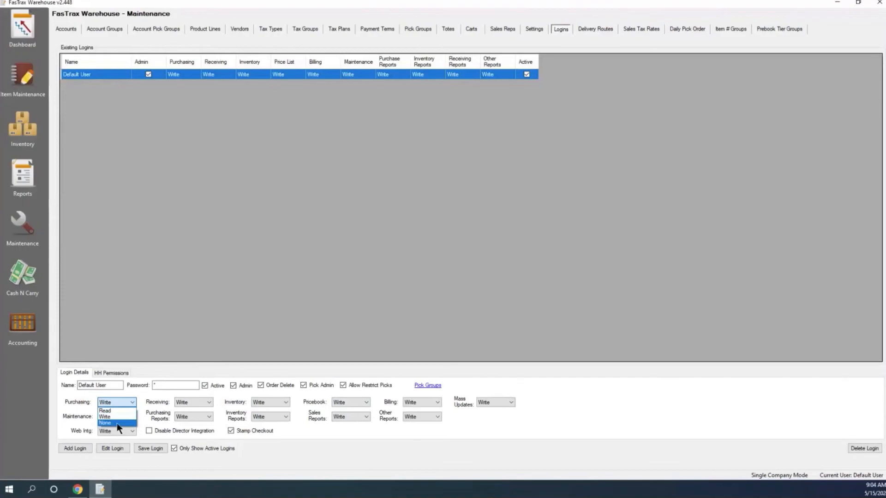
# - Review the Default User's access levels and enable Show Cost and Show Price in the handheld permissions
pyautogui.click(177, 425)
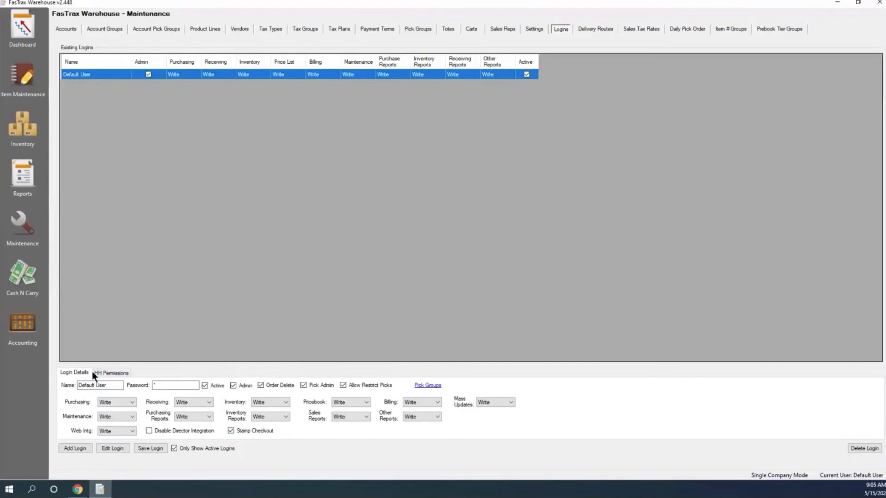
pyautogui.click(111, 374)
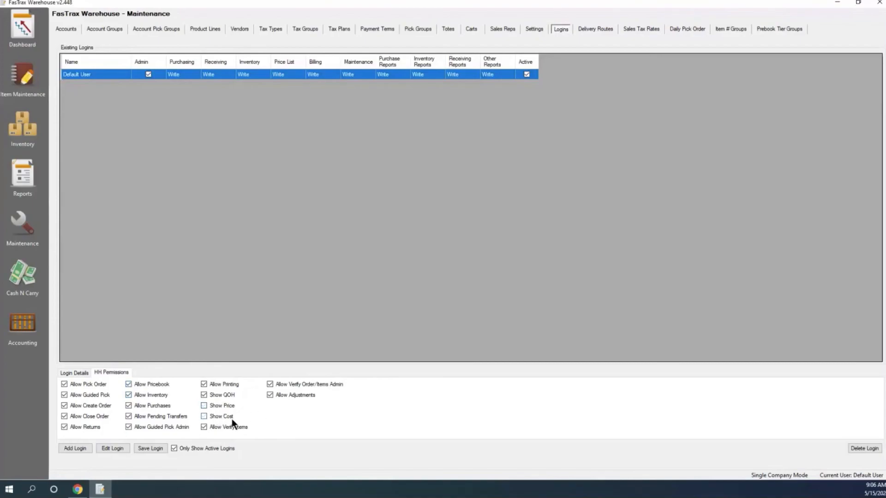
pyautogui.click(217, 417)
pyautogui.click(213, 407)
pyautogui.click(77, 371)
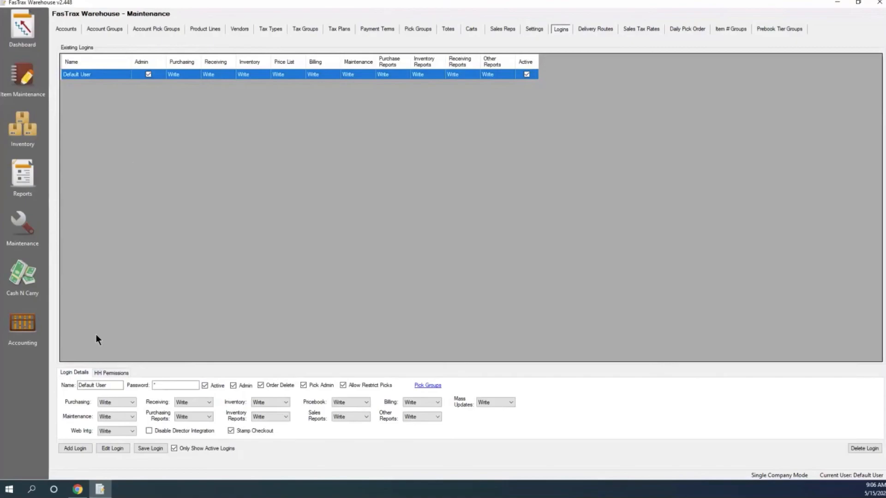
# - Add a new login named WH Picker and enter its password
pyautogui.click(81, 450)
pyautogui.write('WH Picker')
pyautogui.click(169, 385)
pyautogui.write('1')
# - Set the new login's Purchasing, Maintenance, Web Intg, Receiving, Purchasing Reports and Inventory Reports access to None
pyautogui.click(131, 402)
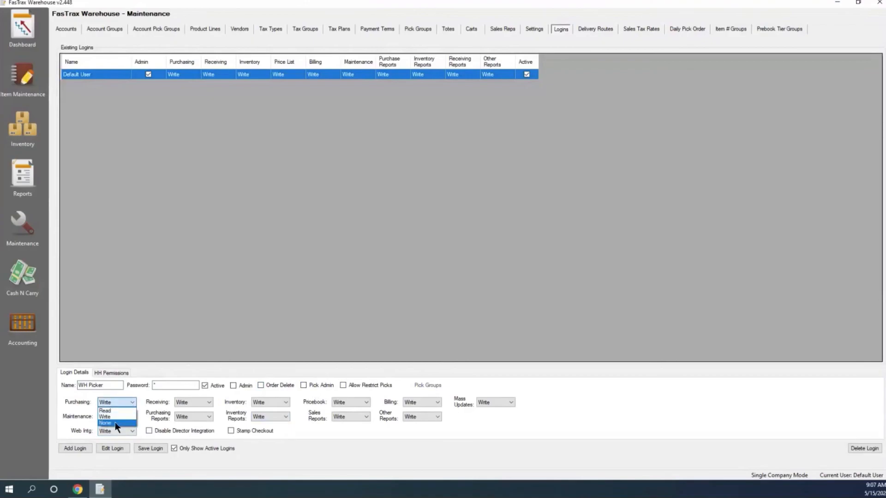
pyautogui.click(131, 418)
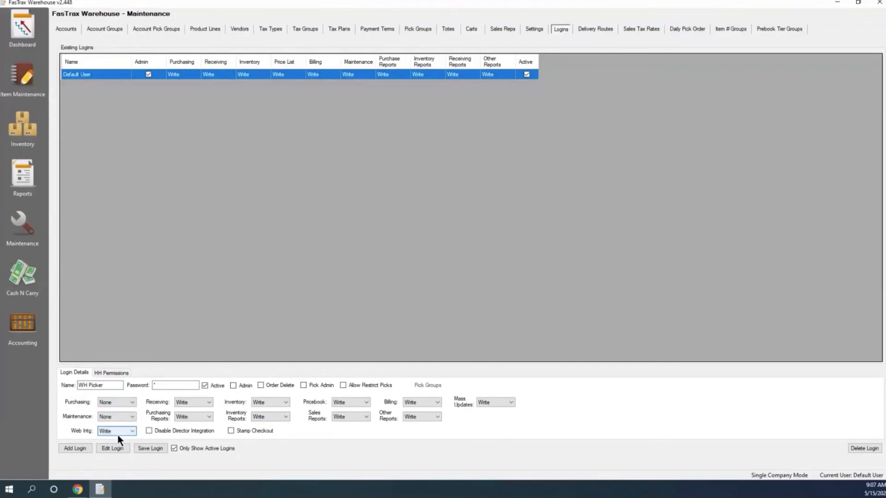
pyautogui.click(130, 430)
pyautogui.click(209, 402)
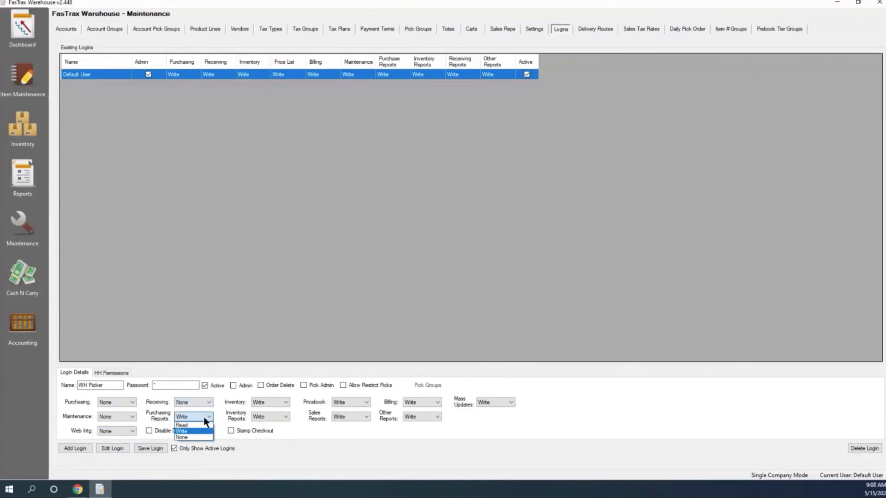
pyautogui.click(189, 437)
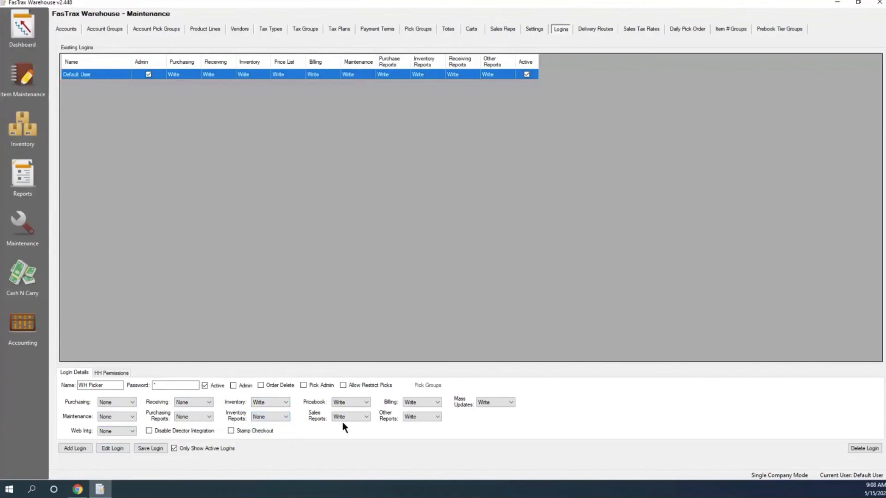
# - Set the Pricebook, Sales Reports, Billing and Other Reports access of the WH Picker login to None
pyautogui.click(366, 402)
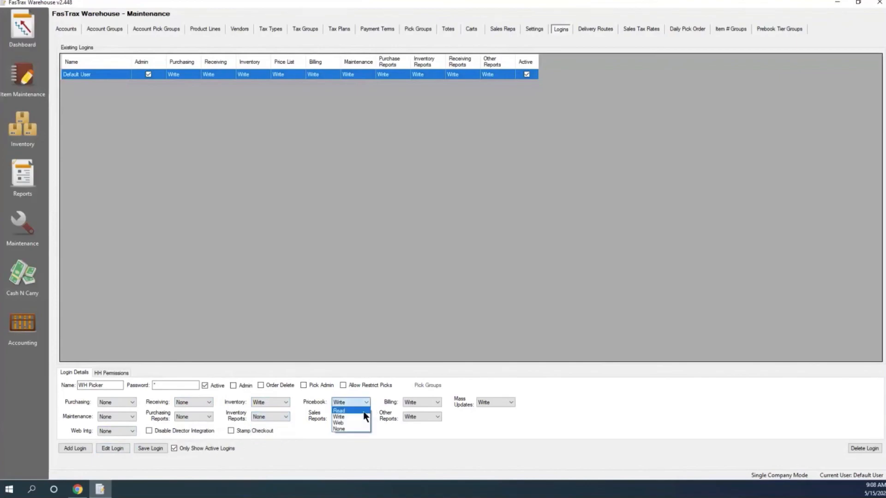
pyautogui.click(344, 427)
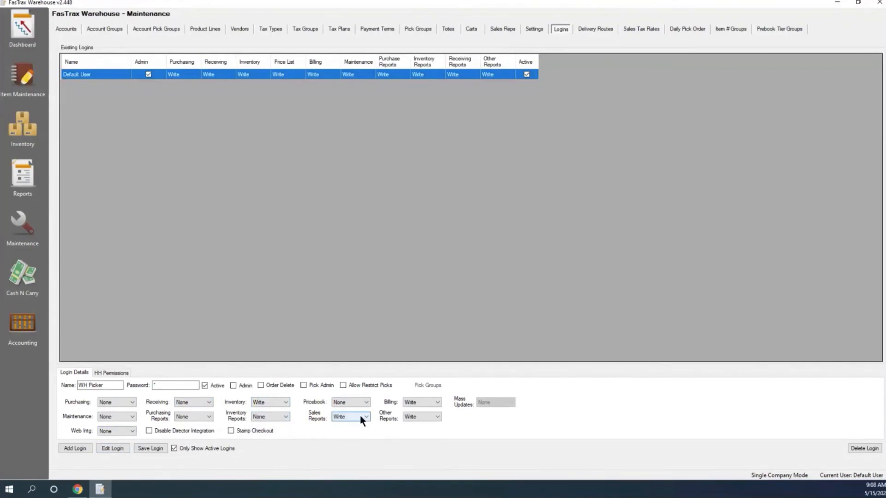
pyautogui.click(345, 437)
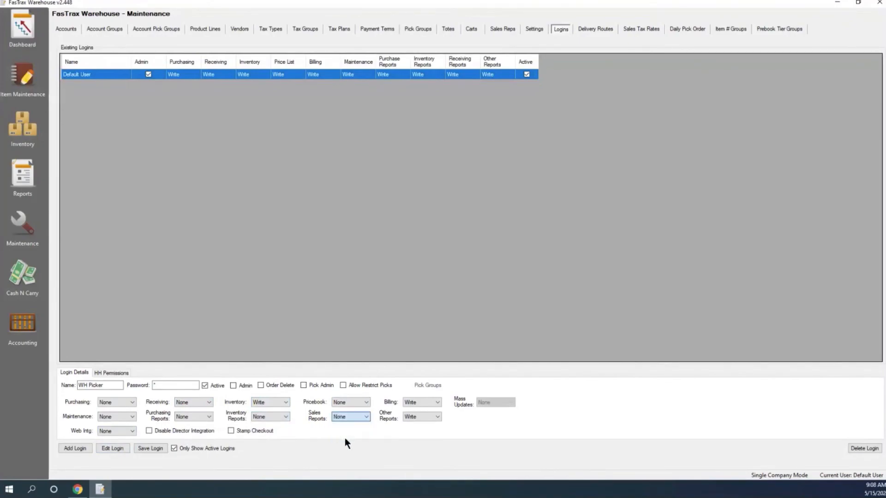
pyautogui.click(425, 403)
pyautogui.click(411, 423)
pyautogui.click(433, 418)
# - Change the WH Picker login's Pricebook and Maintenance access to Read
pyautogui.click(365, 404)
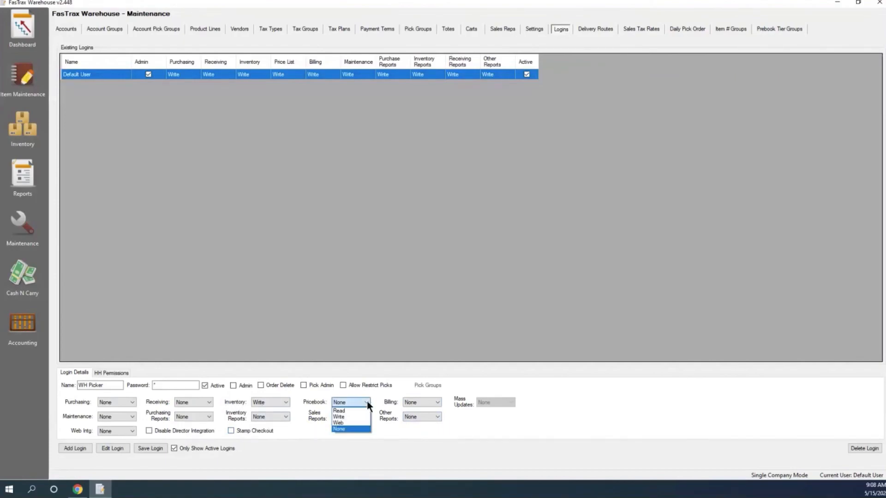
pyautogui.click(347, 417)
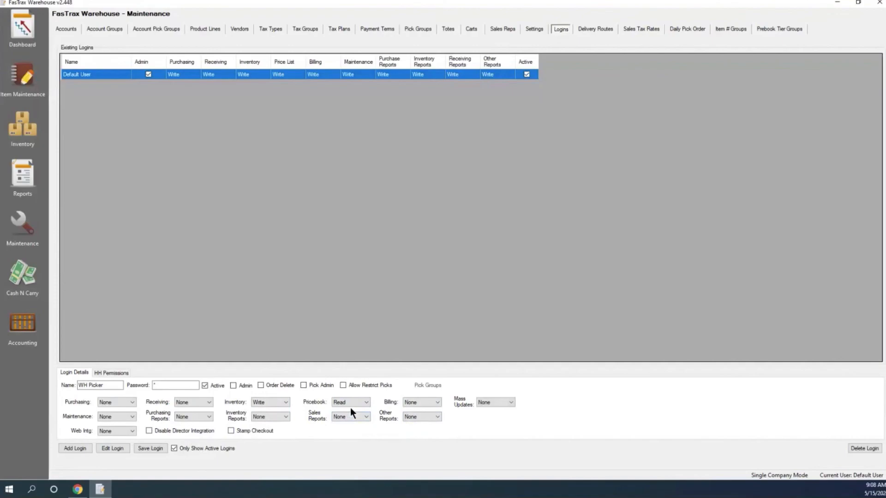
pyautogui.click(132, 417)
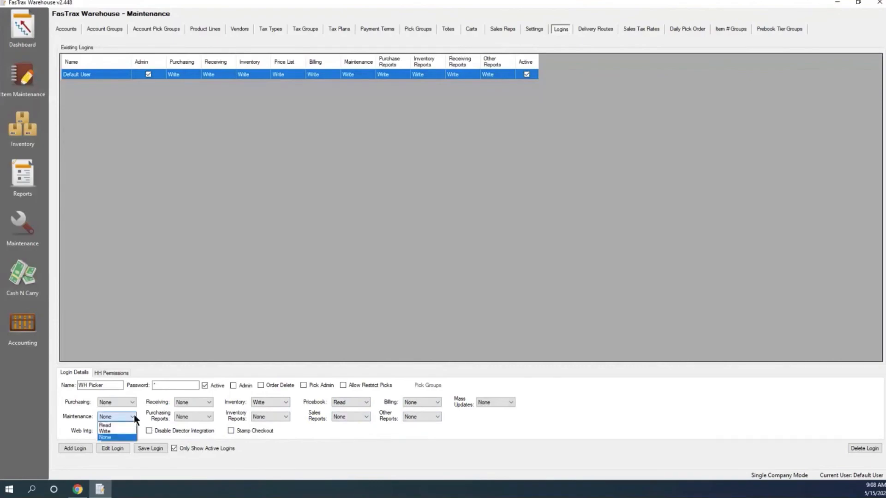
pyautogui.click(106, 425)
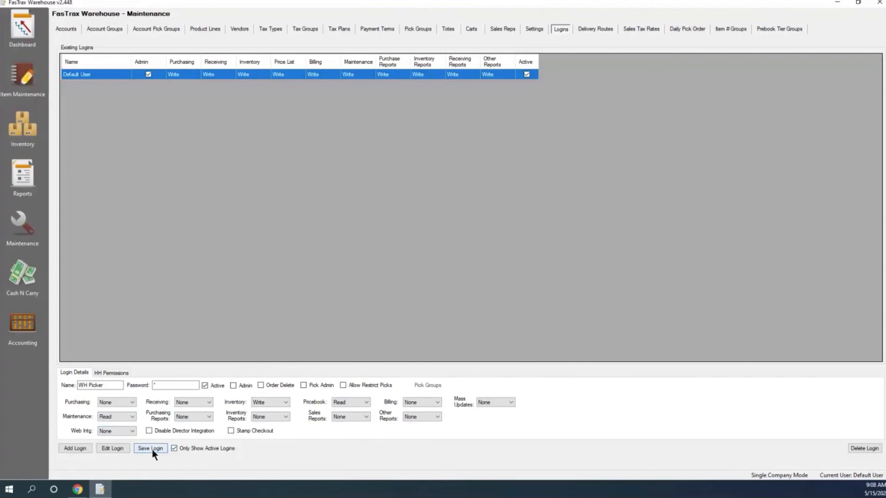
# - Enable Allow Guided Pick in the WH Picker login's handheld permissions and save the new login
pyautogui.click(125, 375)
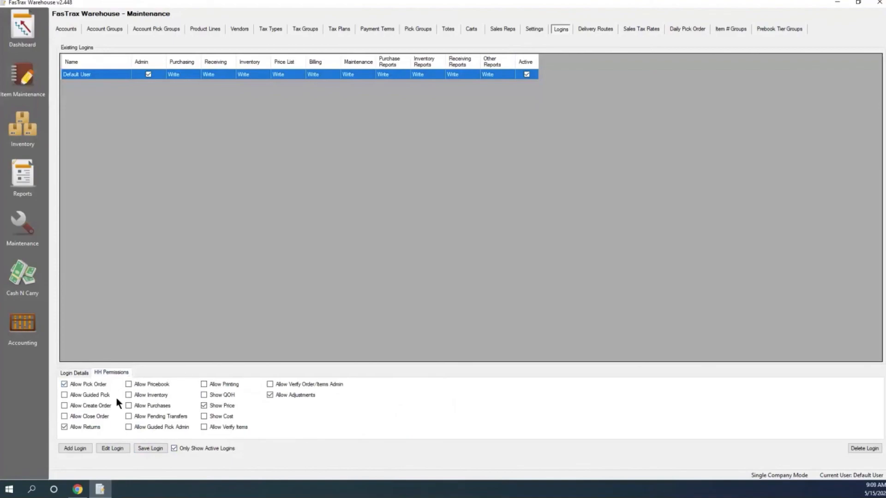
pyautogui.click(96, 397)
pyautogui.click(78, 374)
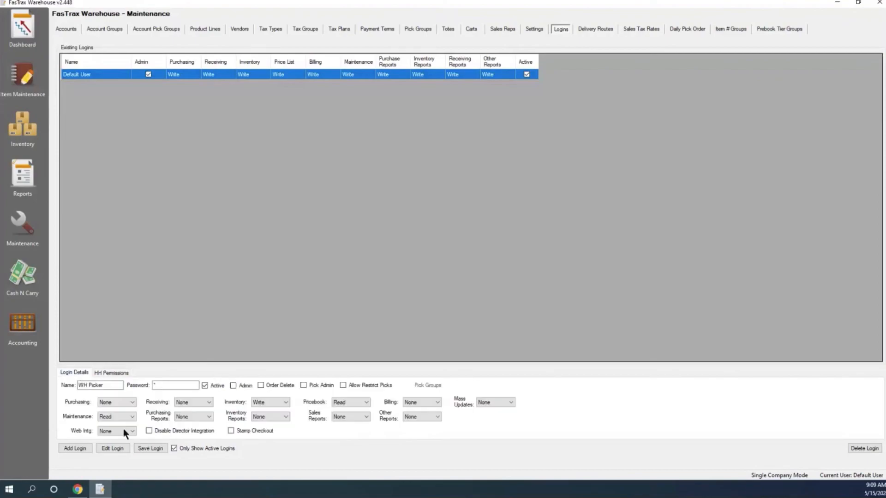
pyautogui.click(152, 449)
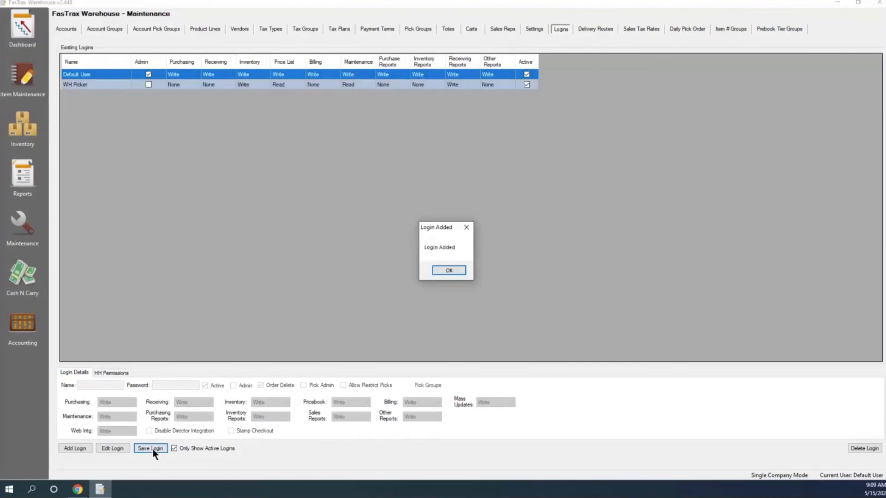
pyautogui.click(449, 271)
# - Restrict the WH Picker login's pick permissions to Cigarettes by excluding 1, Cigars and Vape, save them, and recheck the saved selection
pyautogui.click(70, 84)
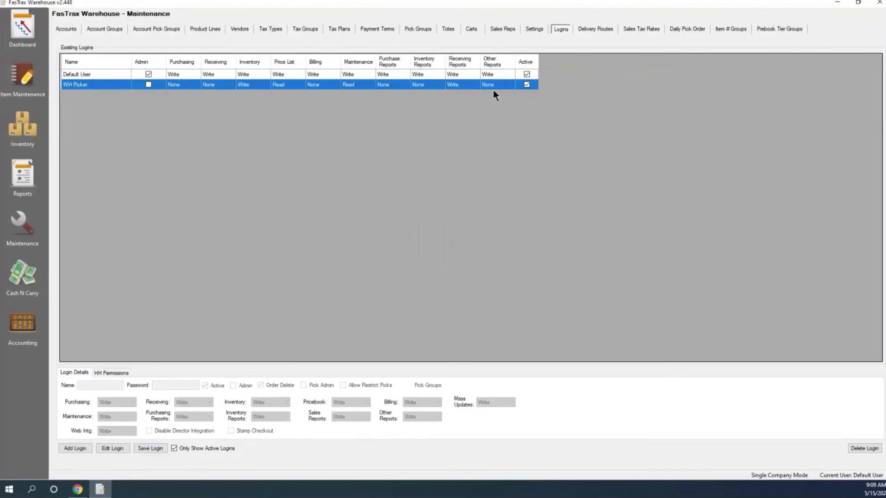
pyautogui.click(114, 447)
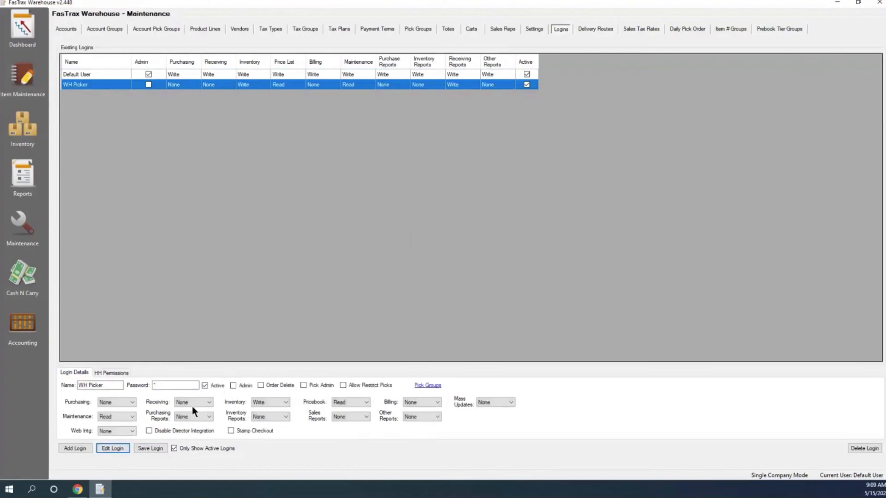
pyautogui.click(430, 385)
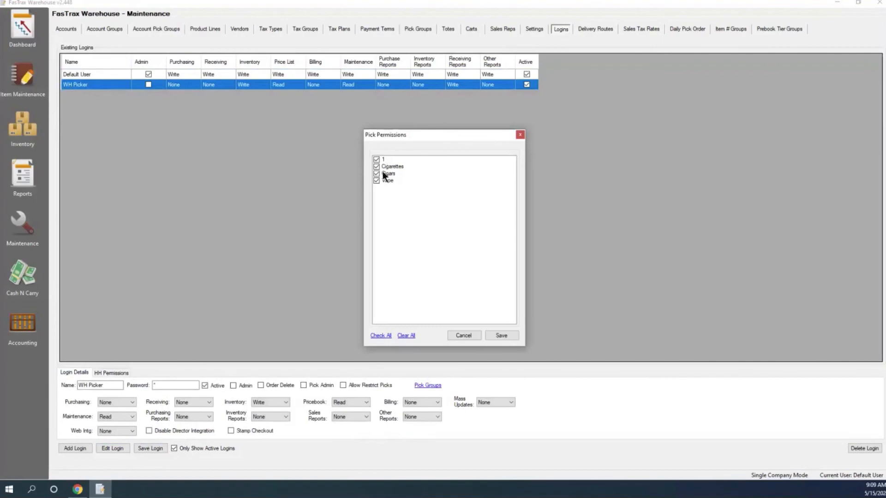
pyautogui.click(377, 159)
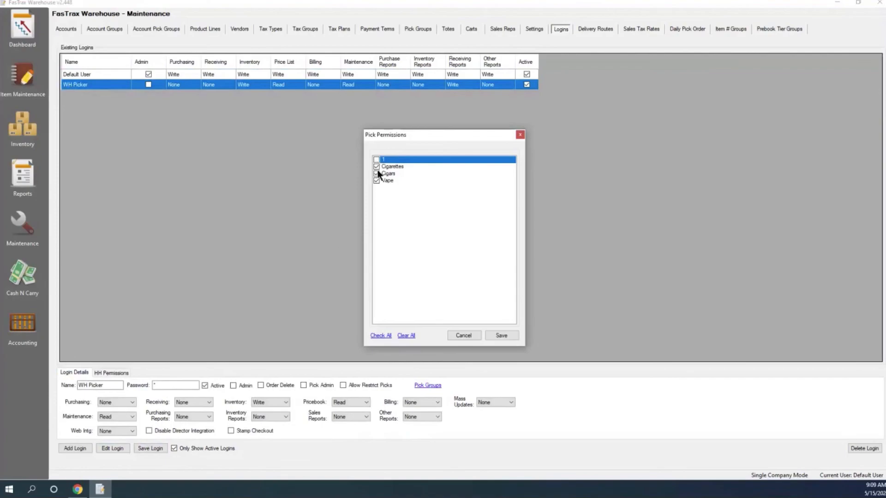
pyautogui.click(376, 174)
pyautogui.click(376, 180)
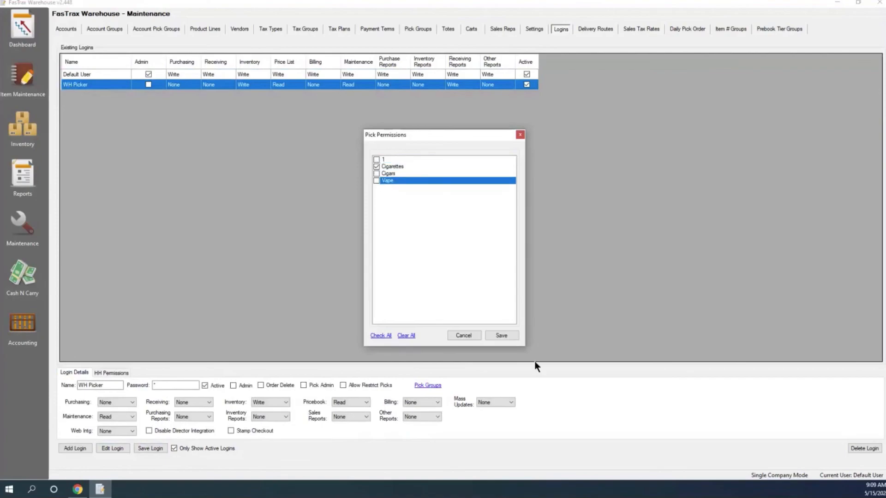
pyautogui.click(504, 336)
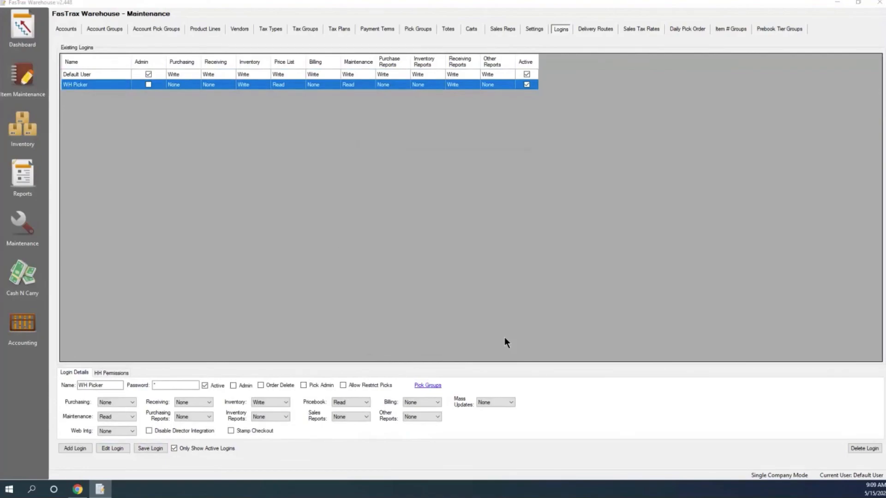
pyautogui.click(437, 385)
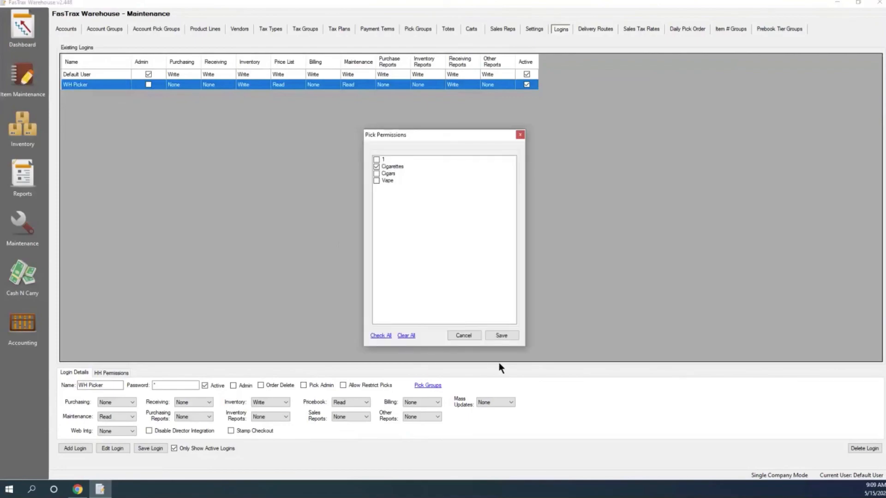
pyautogui.click(464, 336)
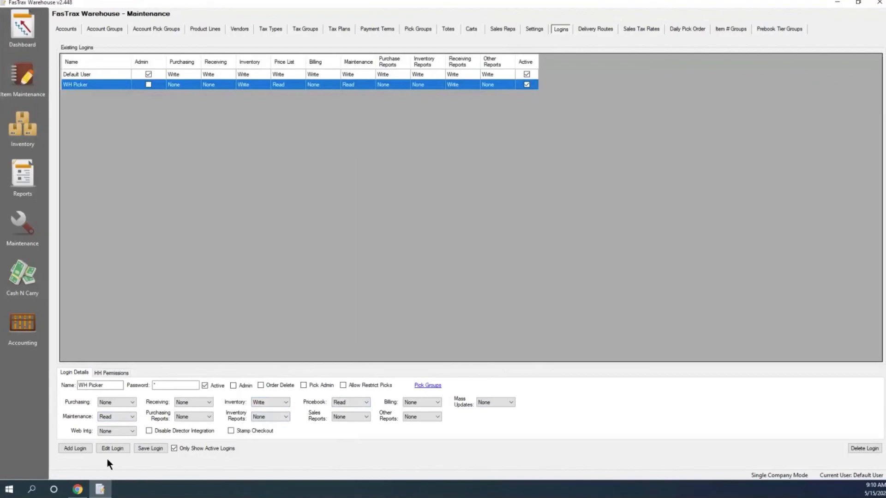
# - Open a second FasTrax Warehouse session, log in as WH Picker with the account password, and maximize its window
pyautogui.rightClick(103, 491)
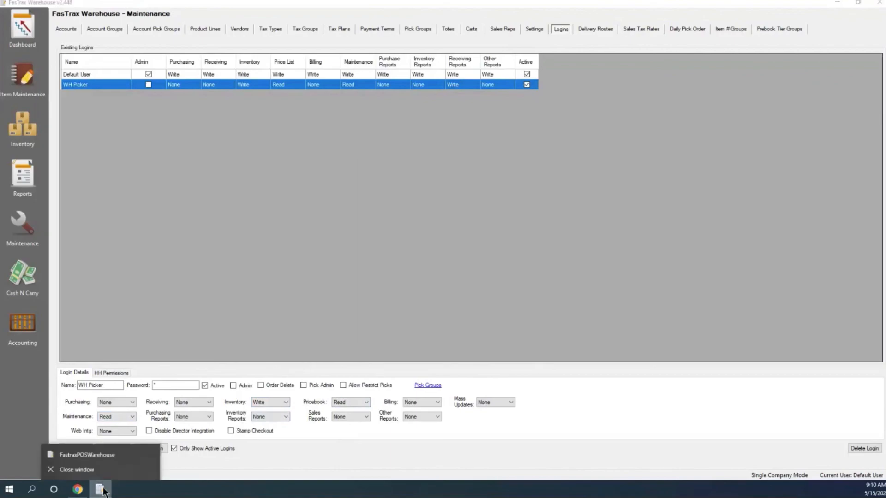
pyautogui.click(94, 456)
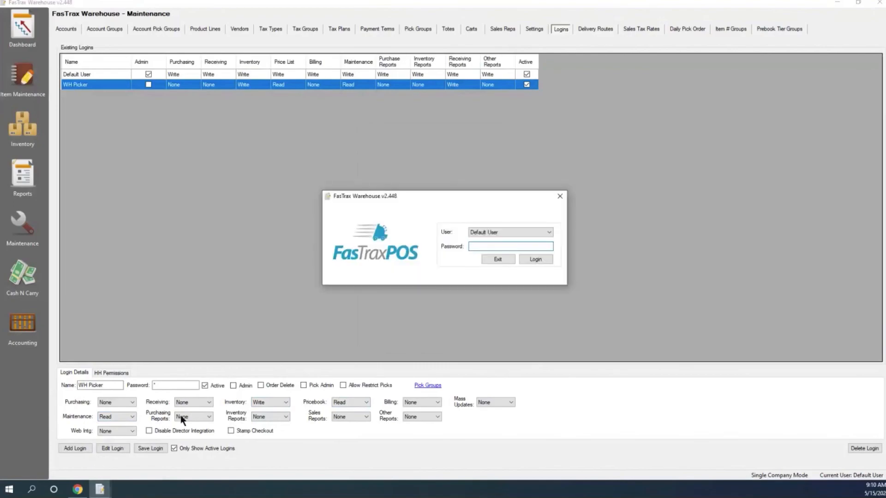
pyautogui.click(551, 234)
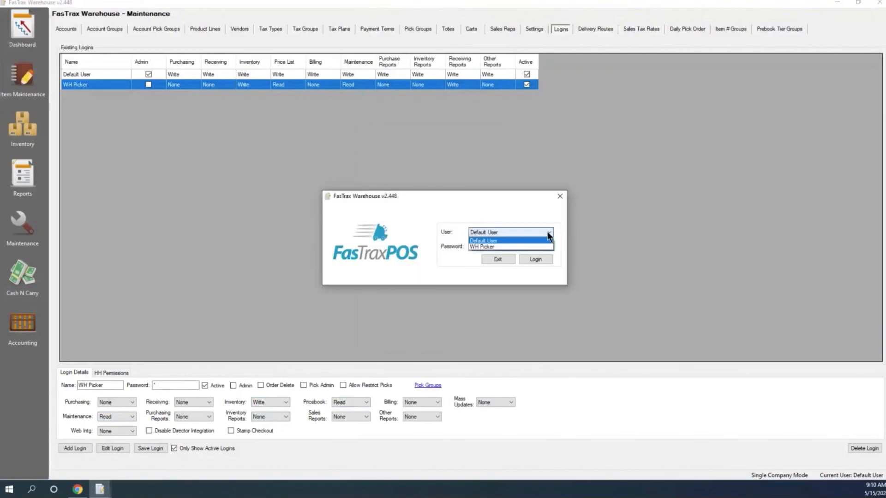
pyautogui.click(519, 247)
pyautogui.click(510, 248)
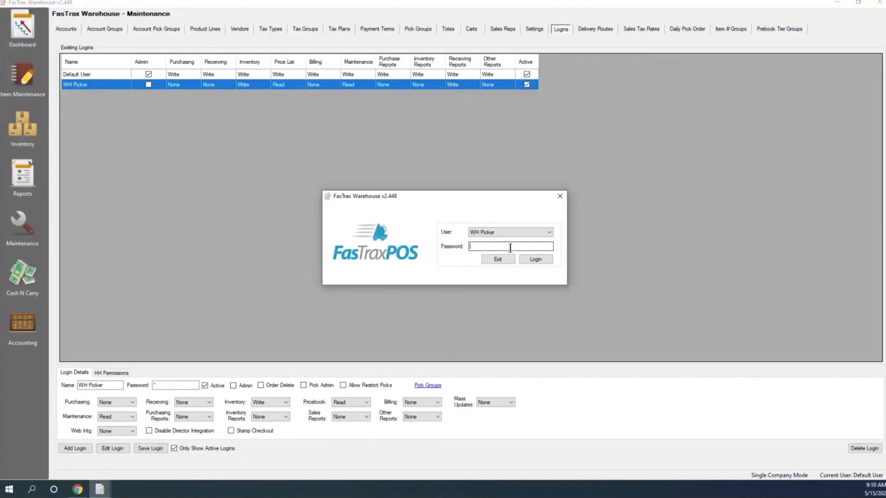
pyautogui.write('*')
pyautogui.press('Return')
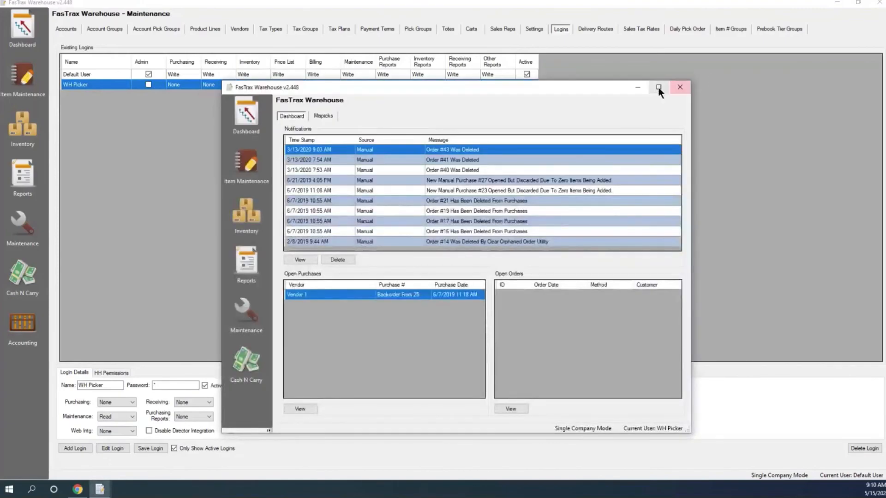
pyautogui.click(658, 87)
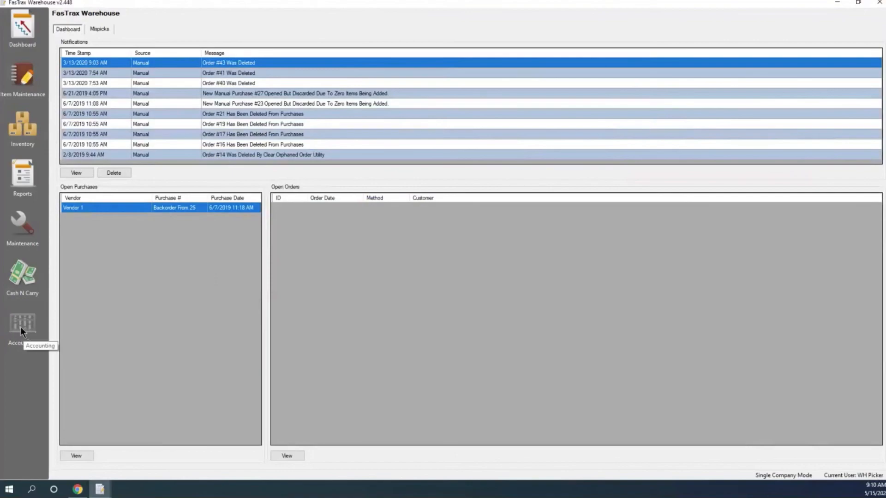
# - Examine the WH Picker login's access to item details, list, sales and inventory reports, and the NY Store 1 account record
pyautogui.click(26, 79)
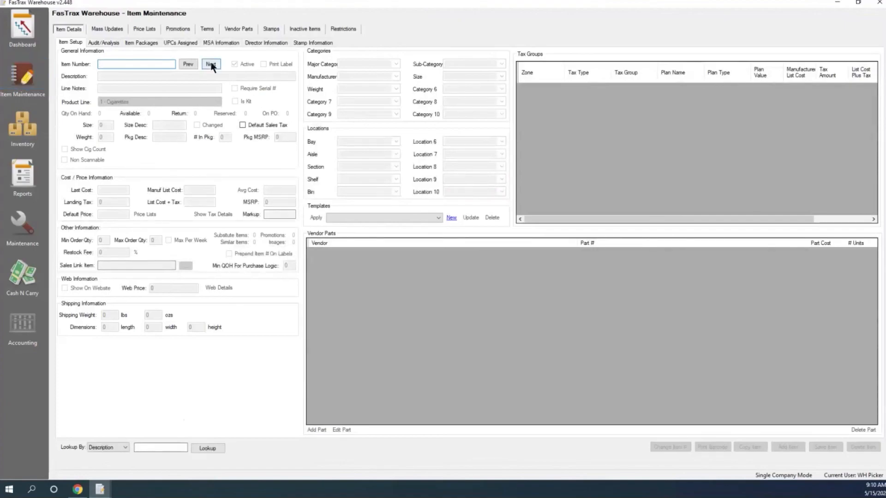
pyautogui.click(211, 65)
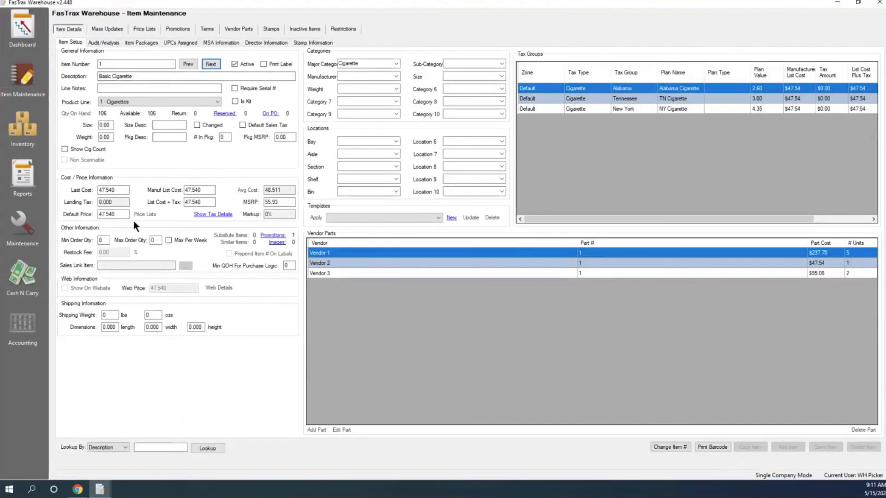
pyautogui.click(19, 176)
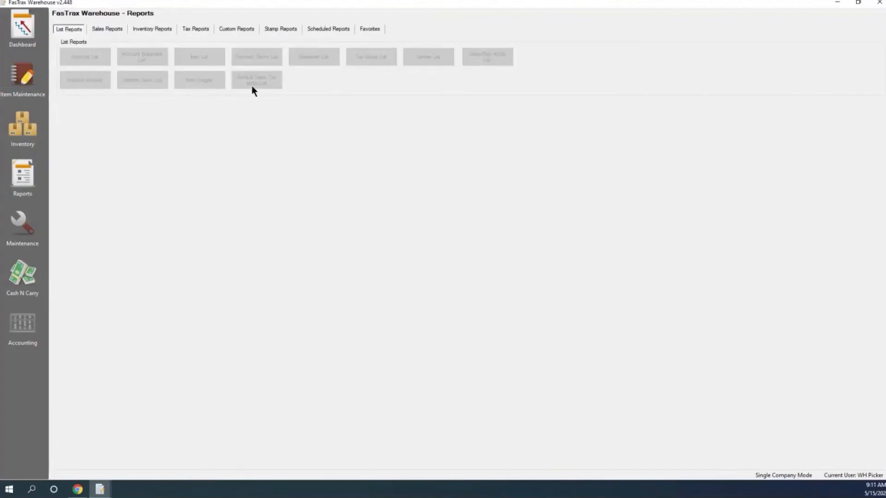
pyautogui.click(112, 29)
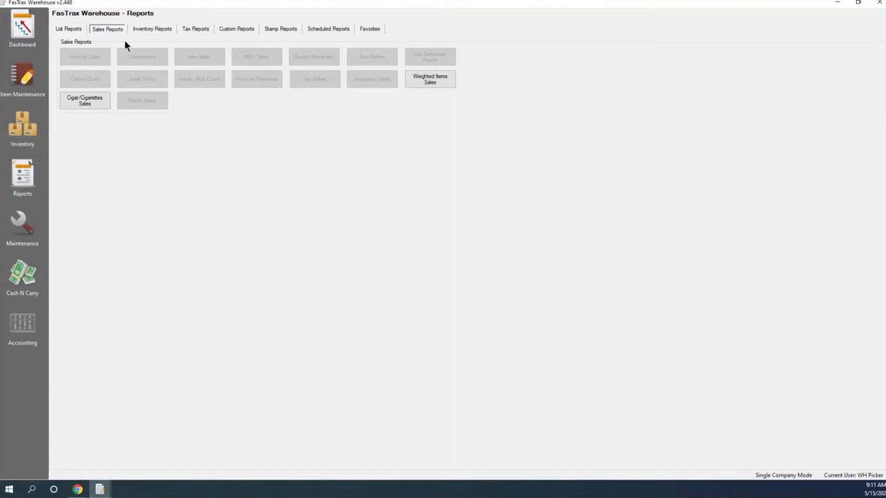
pyautogui.click(159, 31)
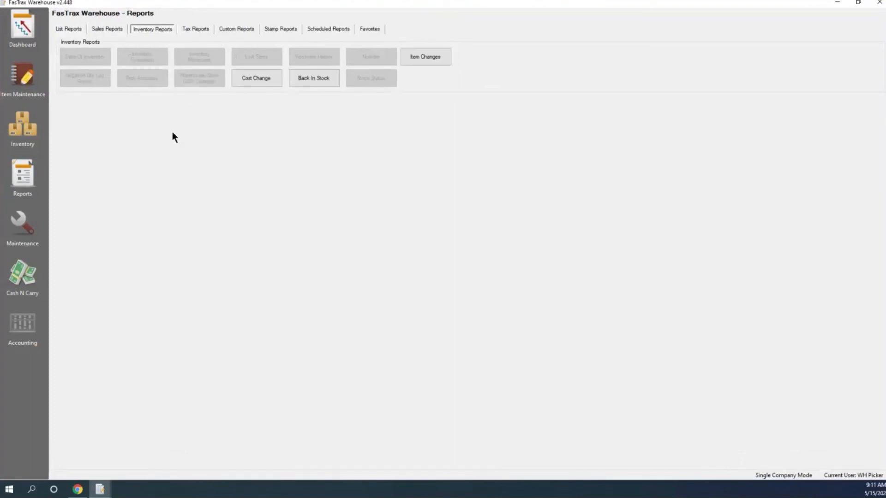
pyautogui.click(20, 224)
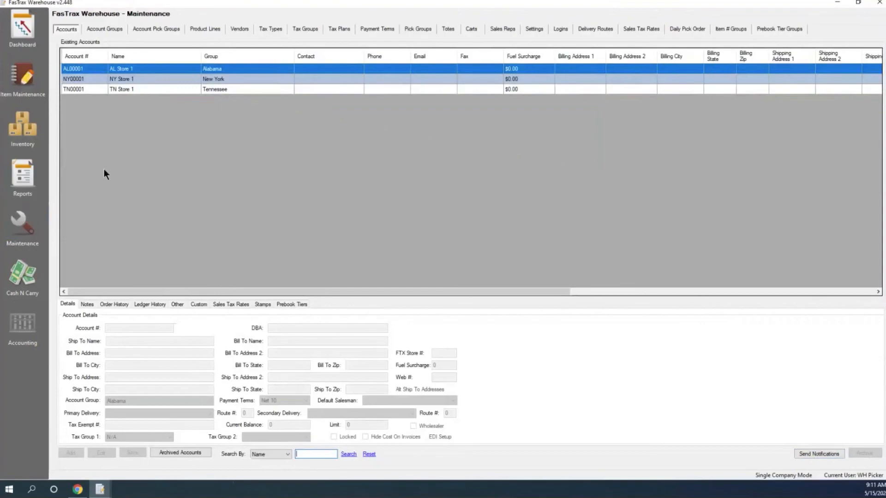
pyautogui.click(75, 80)
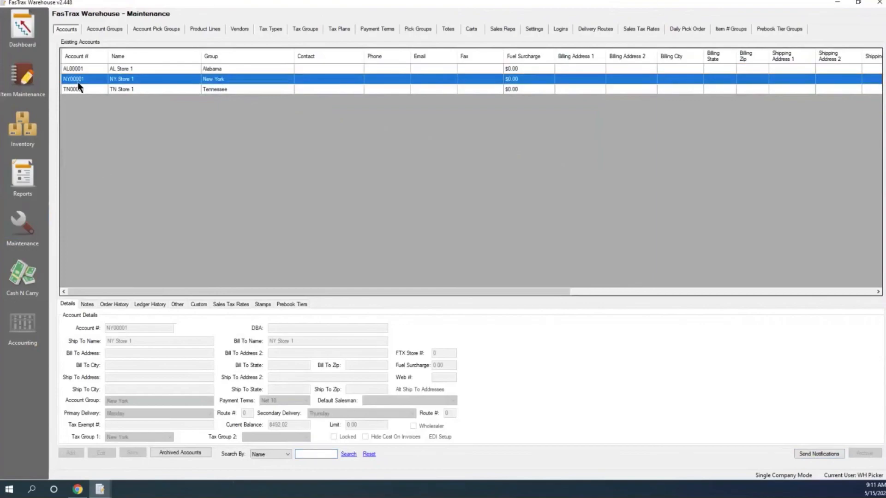
# - Create a new inventory order for the NY Store 1 account with the default order options
pyautogui.click(23, 138)
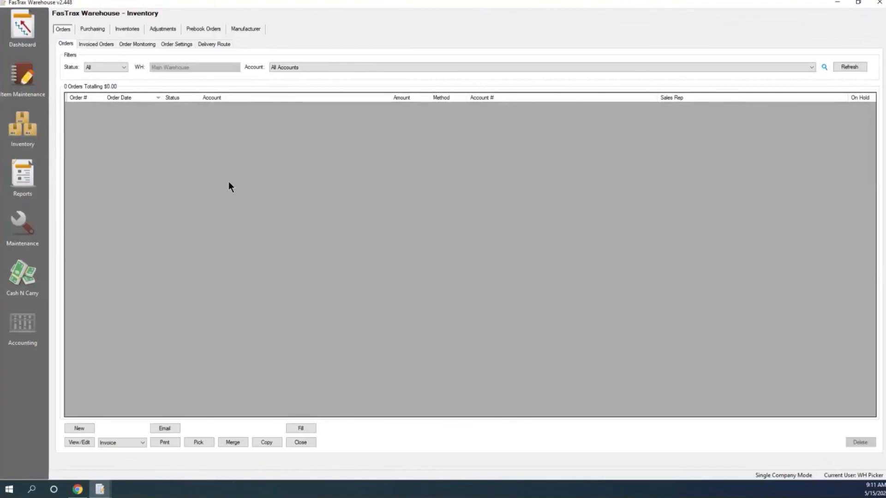
pyautogui.click(74, 430)
pyautogui.click(515, 216)
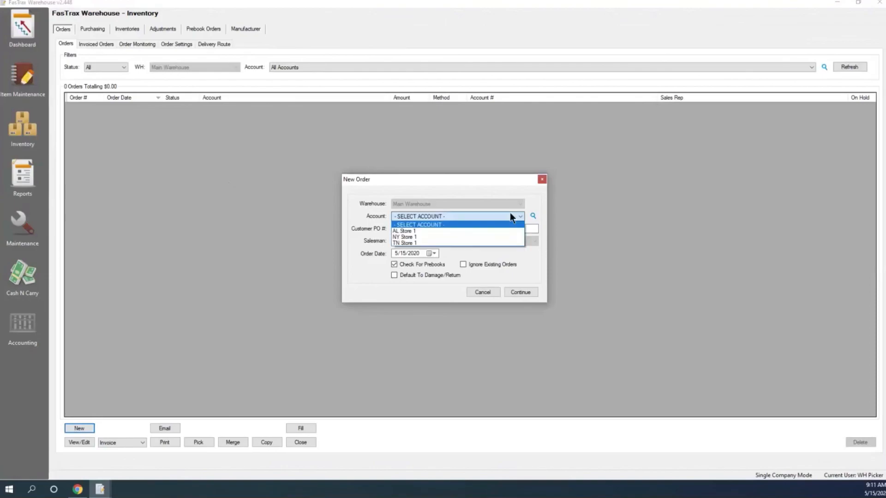
pyautogui.click(476, 236)
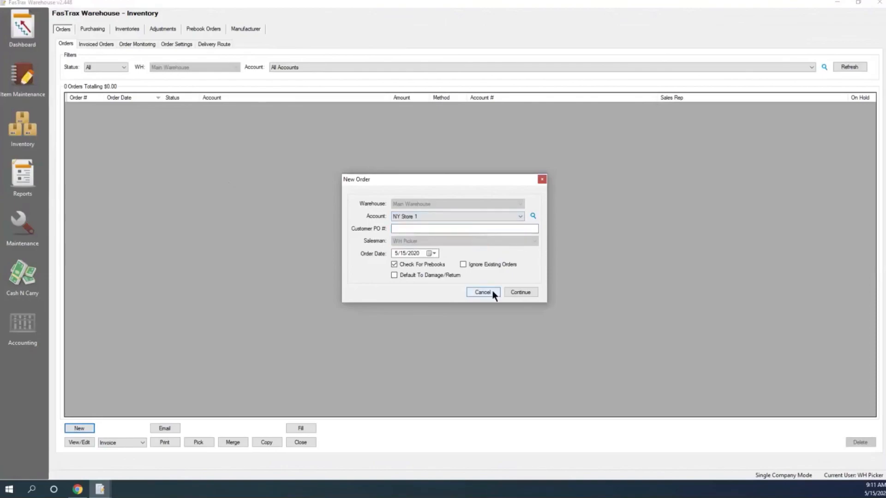
pyautogui.click(522, 292)
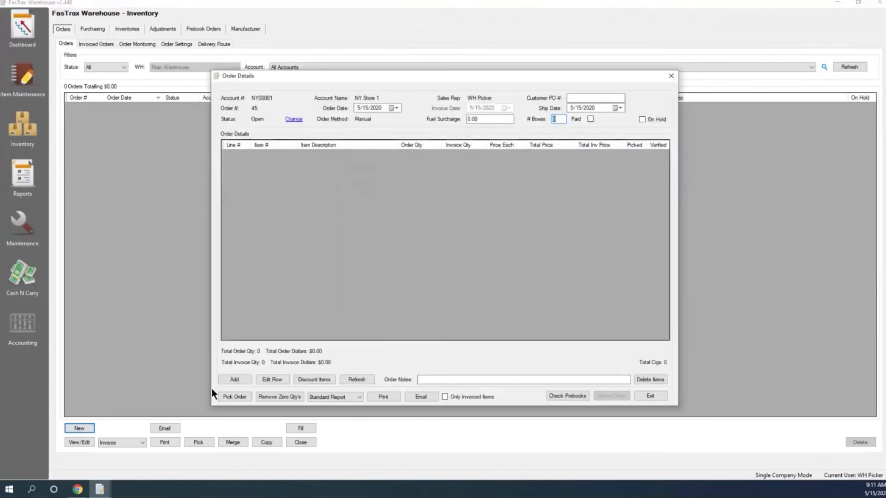
# - Add item 1 with an order quantity of 1 to the NY Store 1 order and close the order details
pyautogui.click(227, 381)
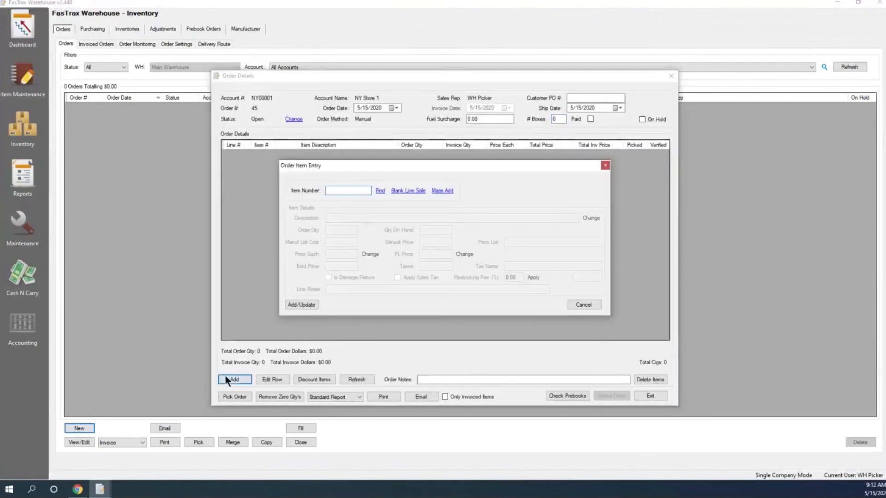
pyautogui.write('1')
pyautogui.press('Return')
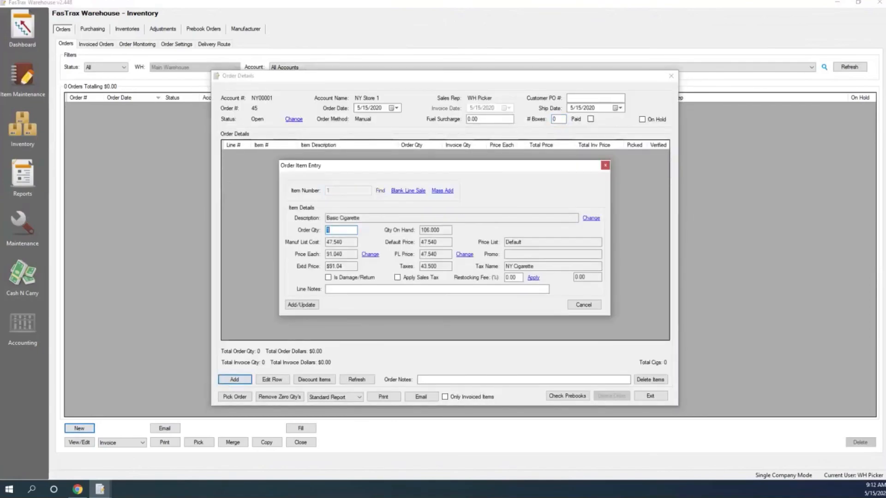
pyautogui.press('Return')
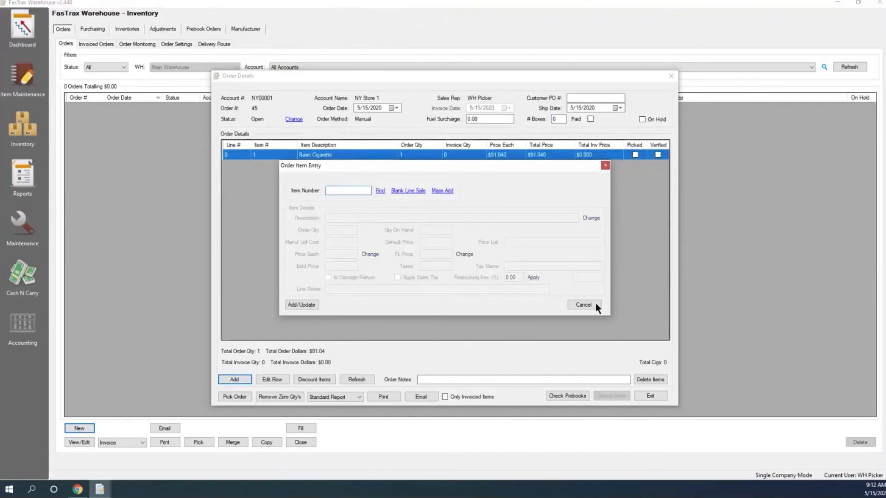
pyautogui.click(584, 305)
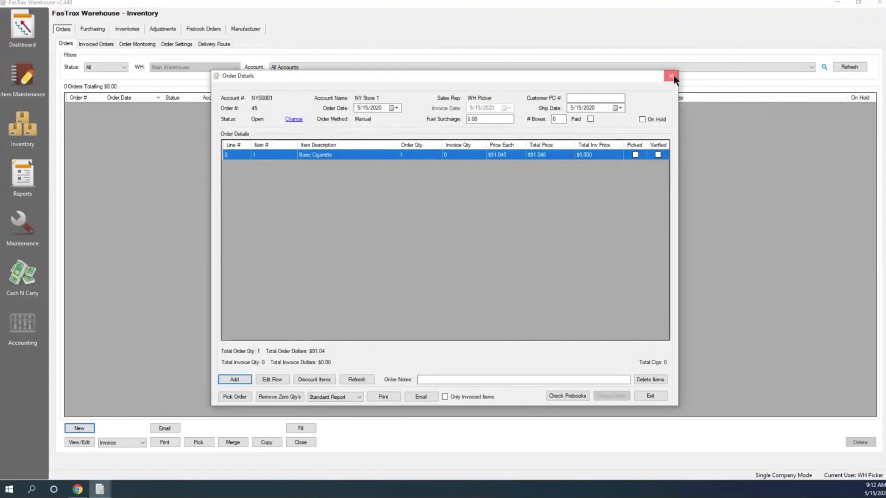
pyautogui.click(672, 76)
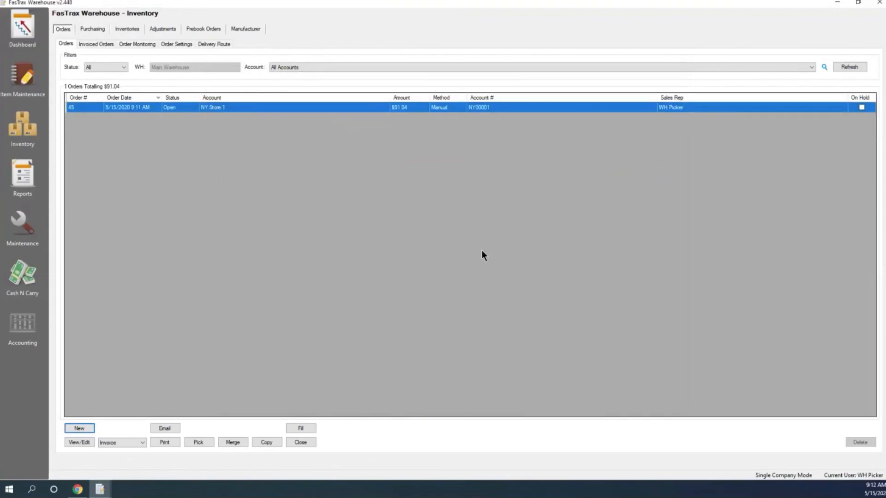
# - Open the NY Store 1 order for picking, exit without flagging it as picked, and close the WH Picker session
pyautogui.click(194, 443)
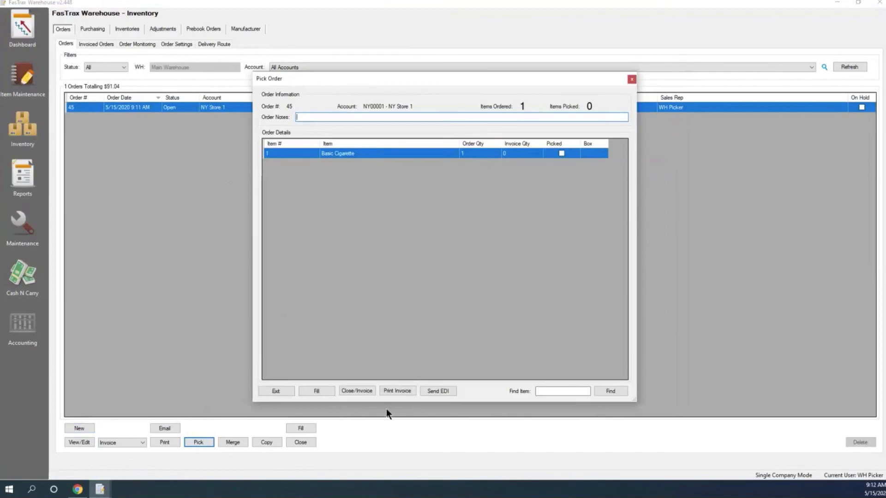
pyautogui.click(318, 390)
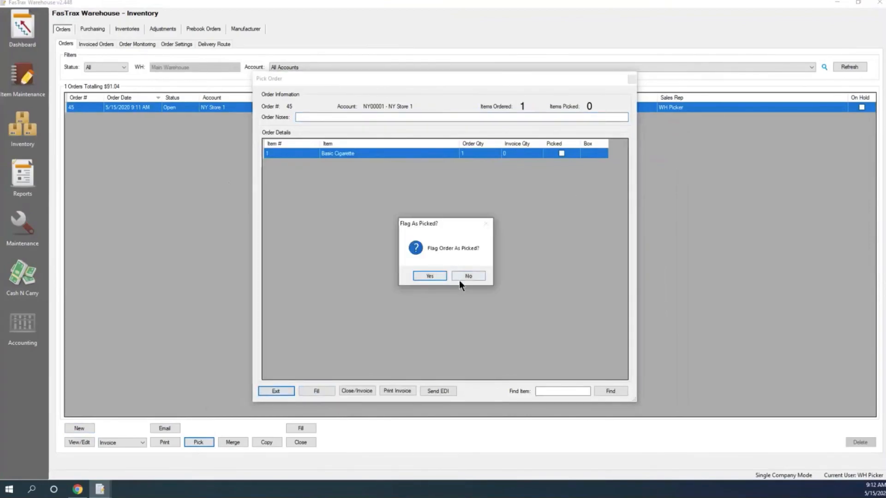
pyautogui.click(464, 273)
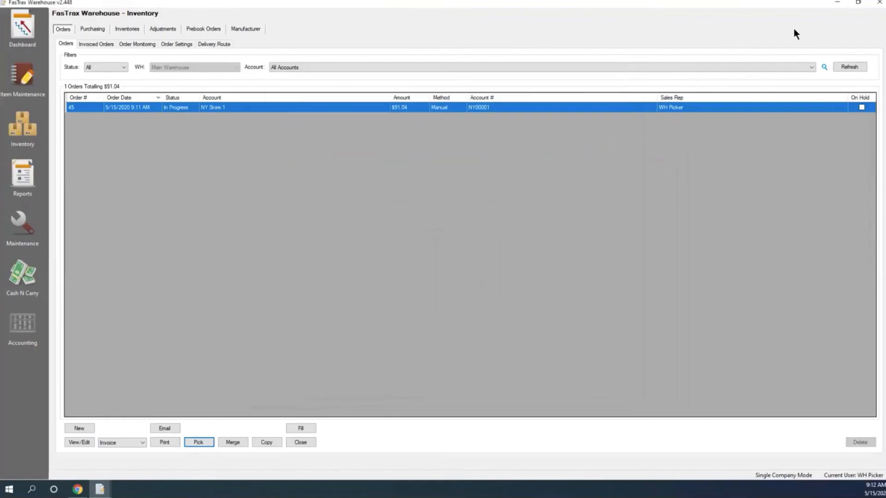
pyautogui.click(879, 5)
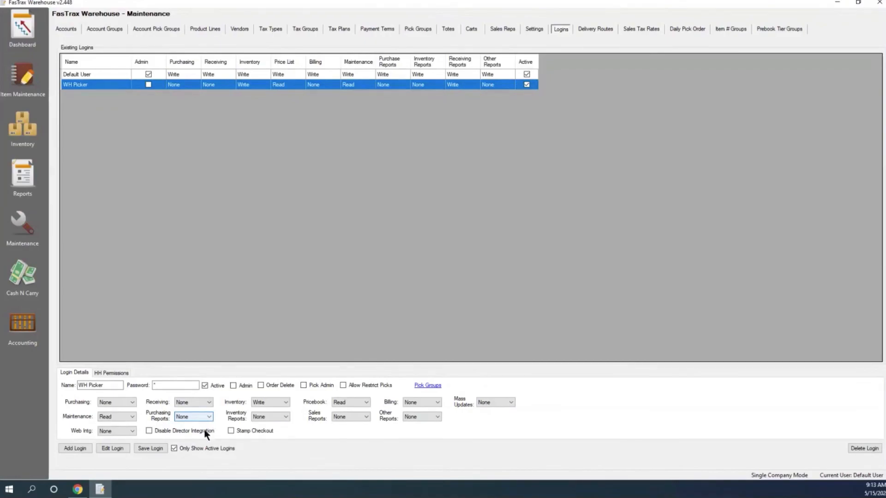
# - Switch to Chrome and look through the FasTrax weekly training webinars page for upcoming and recorded sessions
pyautogui.click(79, 492)
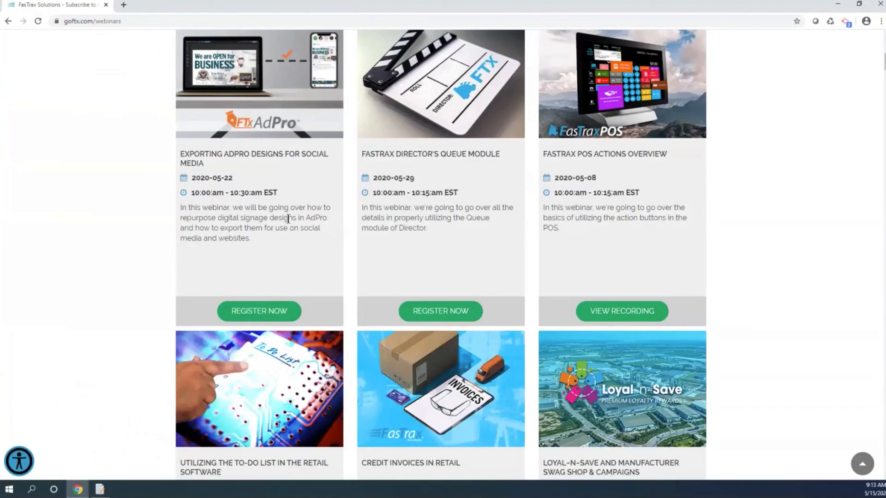
pyautogui.scroll(9, 524, 181)
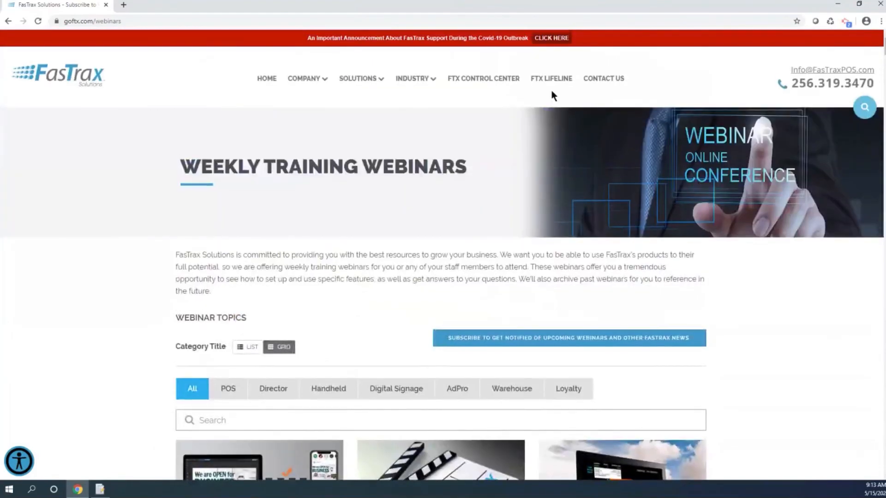
pyautogui.scroll(-1, 490, 238)
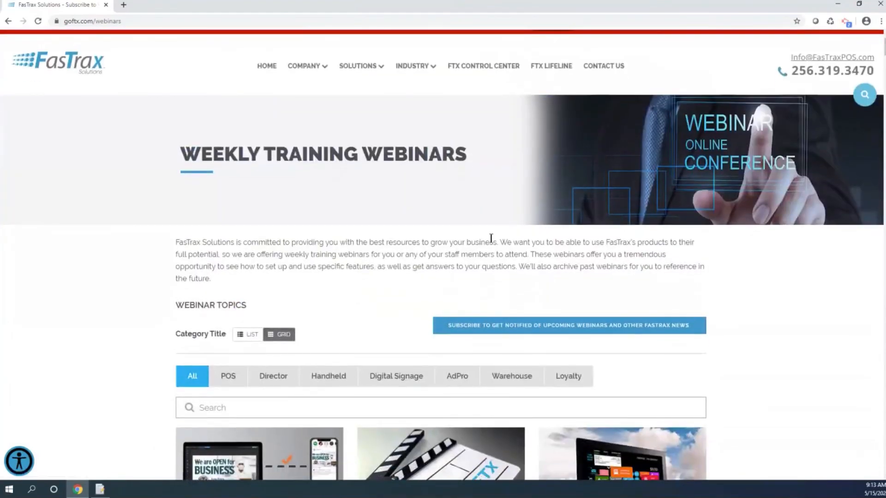
pyautogui.scroll(-10, 491, 238)
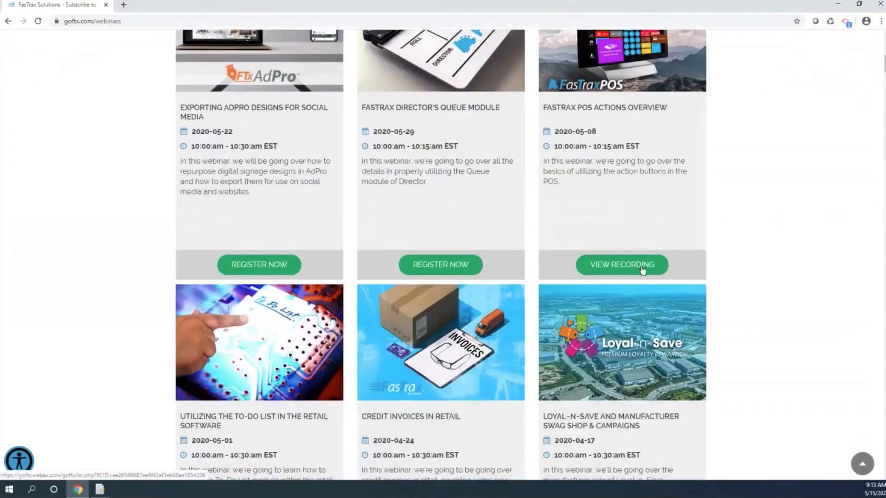